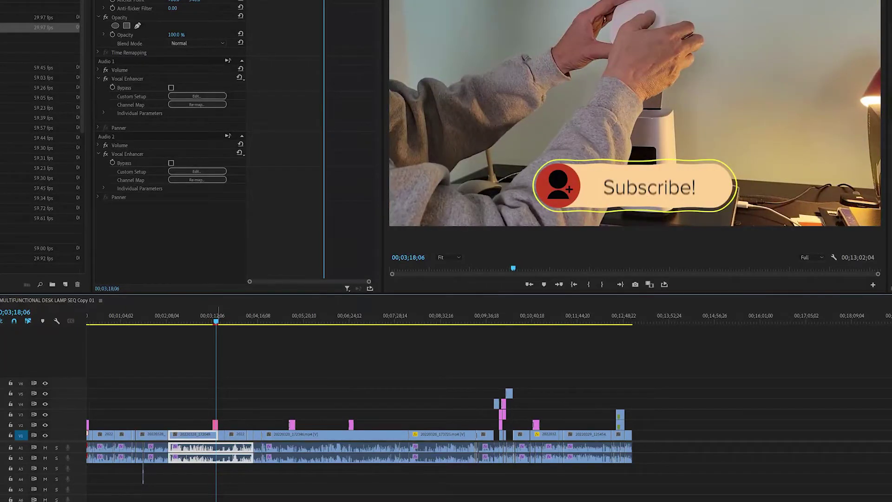
# Inspect the exported MULTIFUNCTIONAL DESK LAMP SEQ Copy 01 video and its transcript text file in the ADOBE TRANSCRIPTION folder in File Explorer
pyautogui.hotkey('ctrl', 'm')
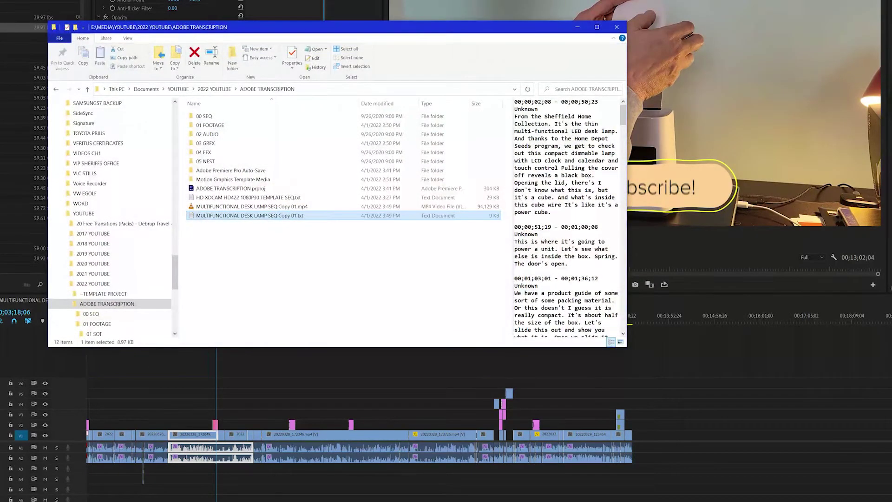
pyautogui.press('F2')
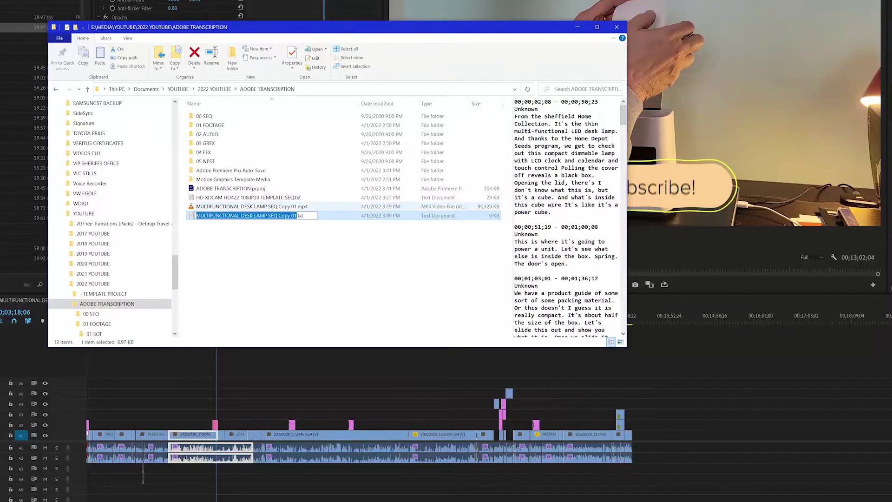
pyautogui.click(251, 206)
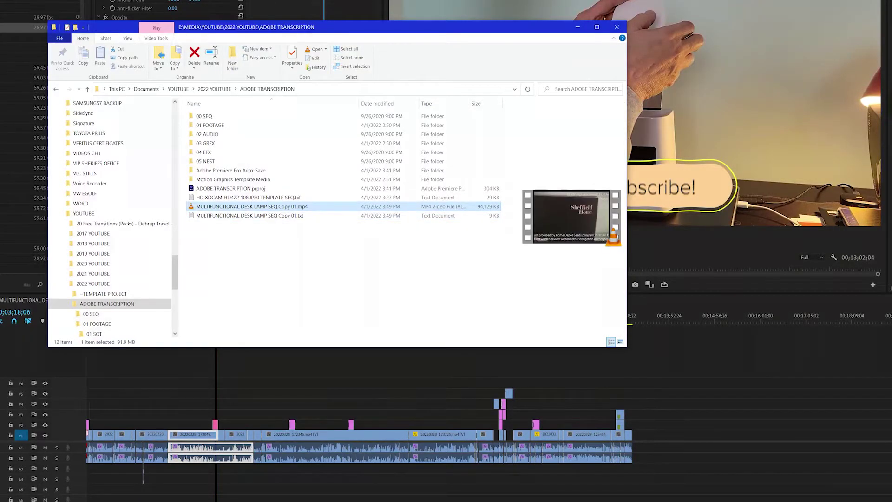
pyautogui.click(250, 215)
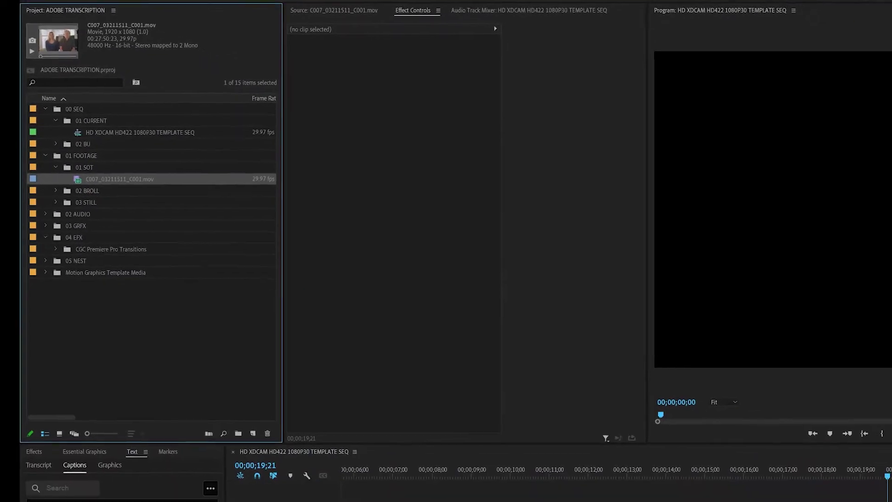
# Place the C007_03211511_C001.mov interview clip in the HD XDCAM template sequence and bring up the text tools
pyautogui.moveTo(274, 393); pyautogui.dragTo(275, 451)
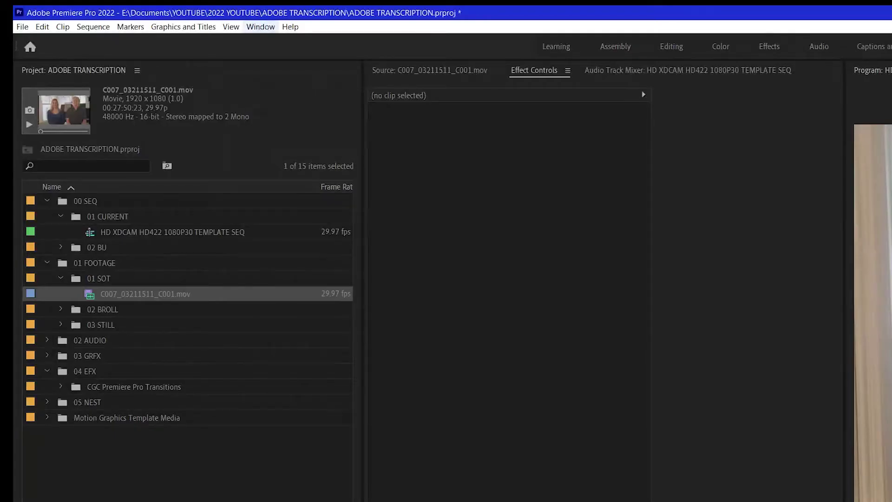
pyautogui.click(260, 26)
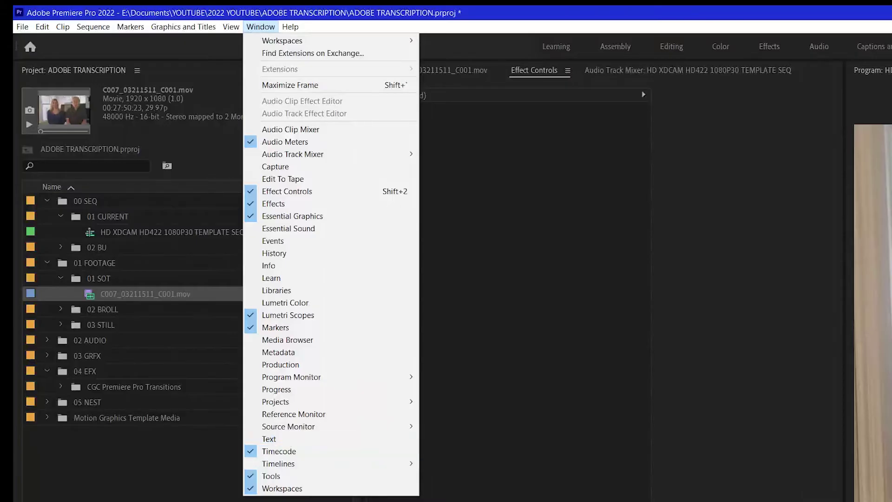
pyautogui.click(269, 439)
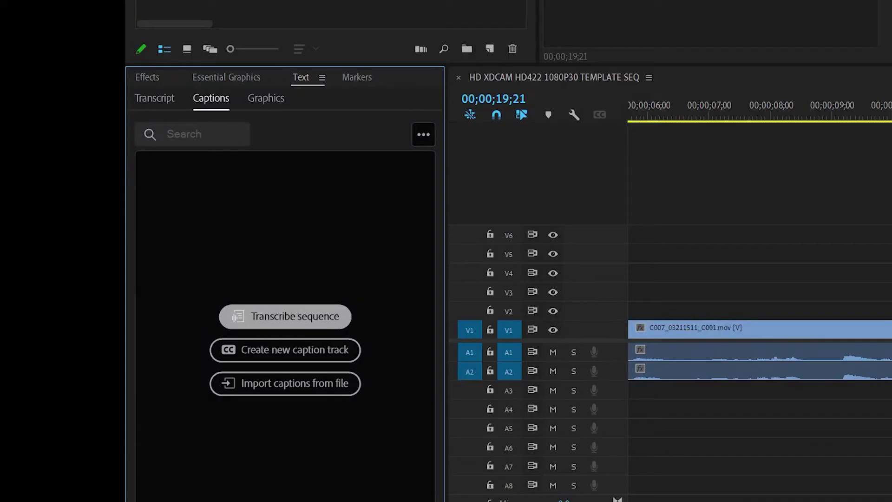
# Begin a transcript of the sequence, with Mix as the audio track to analyse
pyautogui.click(285, 317)
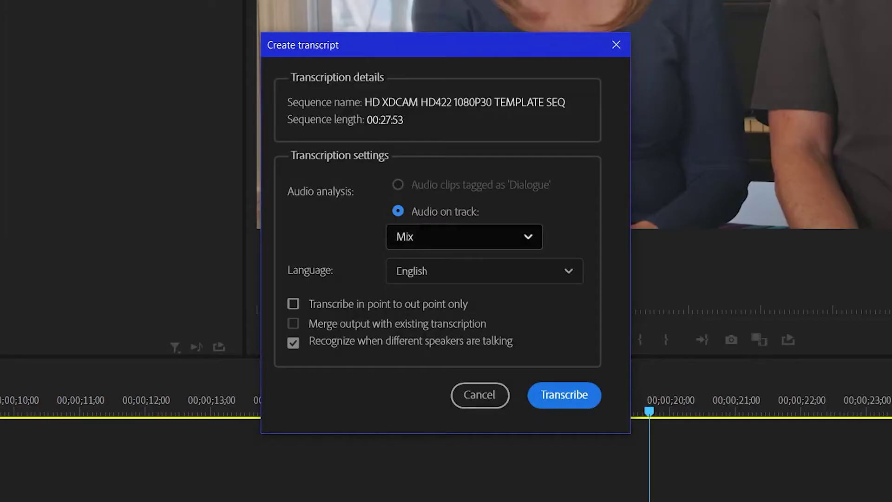
pyautogui.click(463, 236)
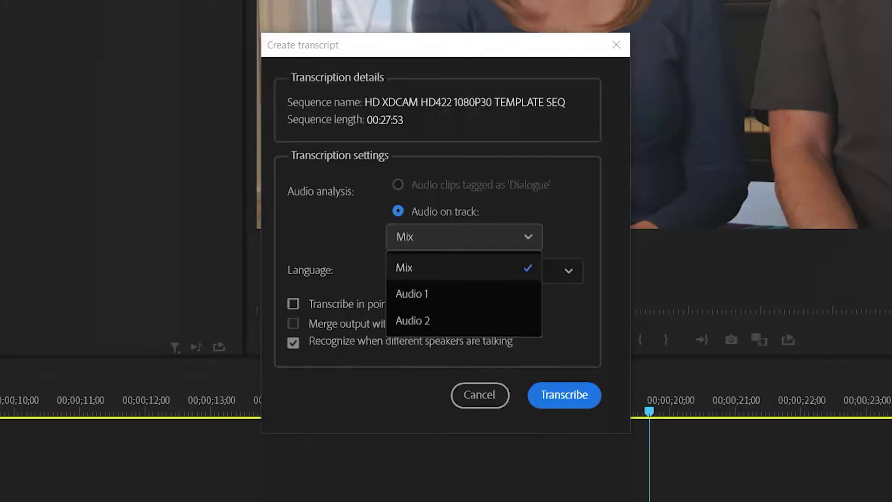
pyautogui.click(464, 267)
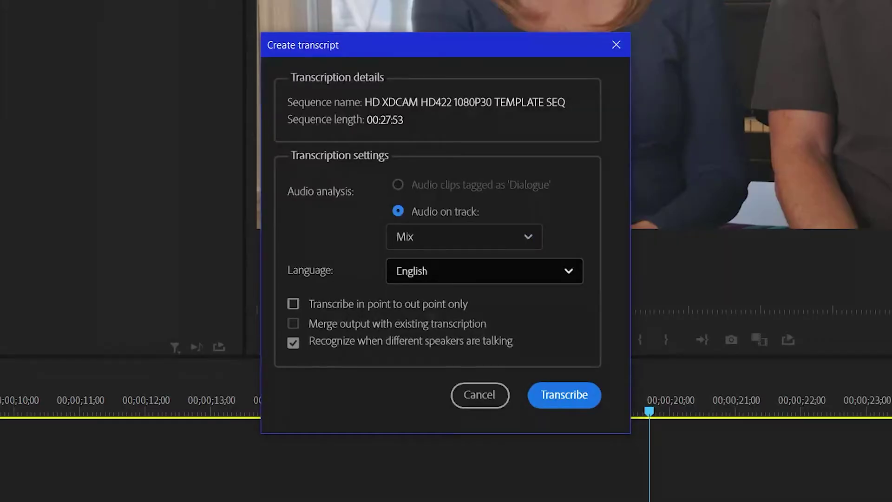
# Review the available transcription languages, keep English, and transcribe the sequence
pyautogui.click(484, 271)
pyautogui.press('Down')
pyautogui.press('Down')
pyautogui.press('Down')
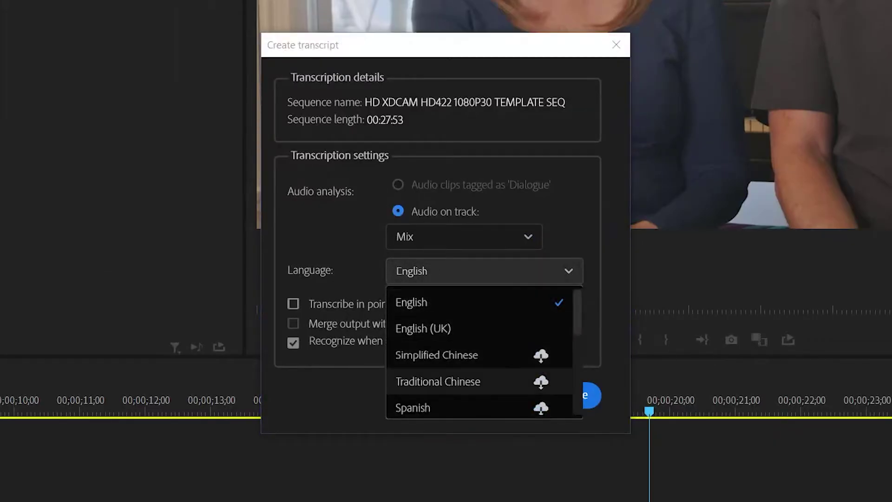
pyautogui.press('Down')
pyautogui.press('Up')
pyautogui.press('Up')
pyautogui.press('Up')
pyautogui.press('Up')
pyautogui.press('Return')
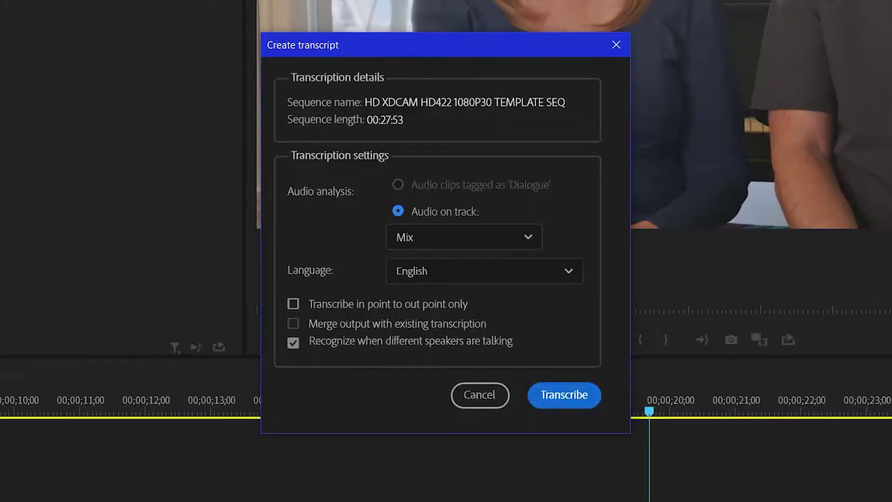
pyautogui.press('Return')
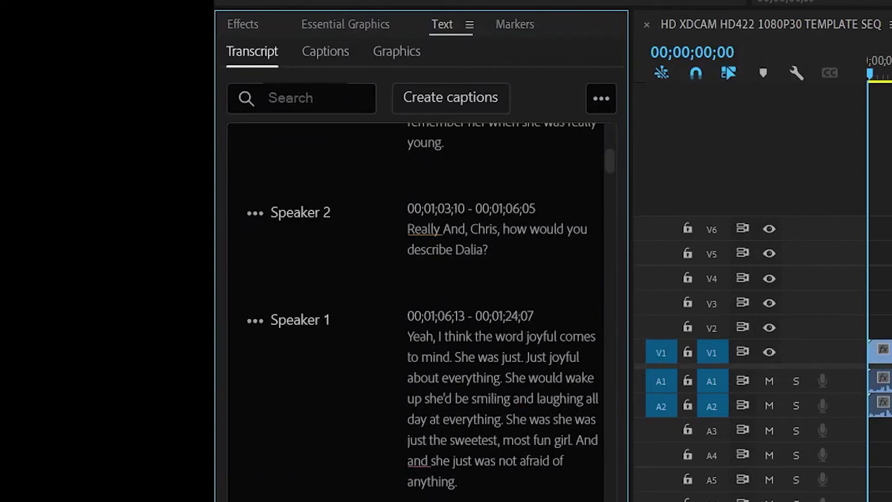
# Read through the sequence transcript and jump to the word "everything" in Speaker 1's passage about being an athletic kid
pyautogui.scroll(-10, 415, 311)
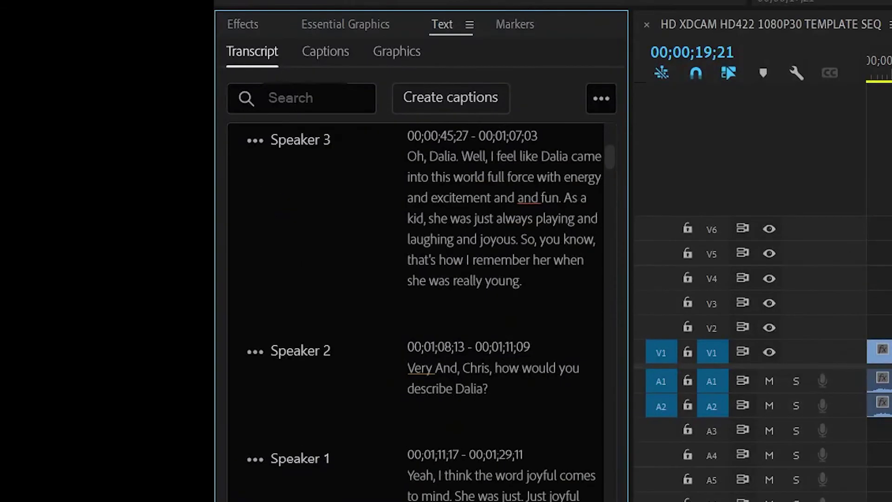
pyautogui.scroll(-12, 416, 306)
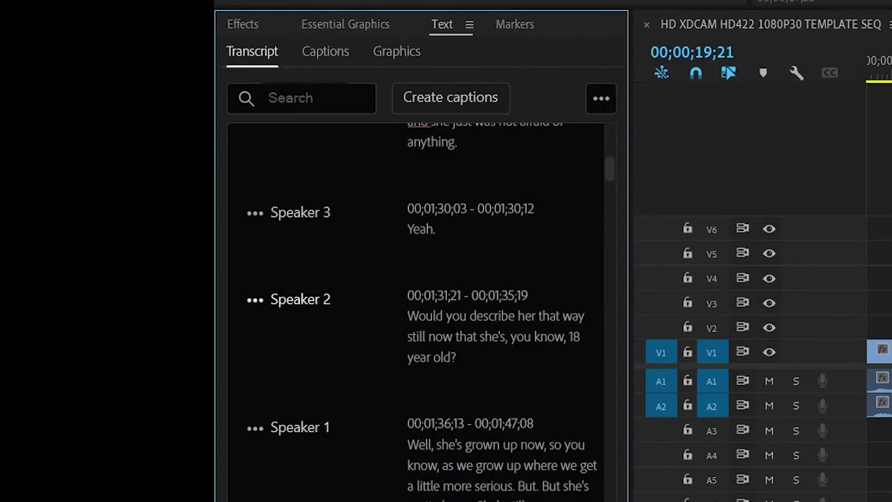
pyautogui.scroll(-5, 416, 306)
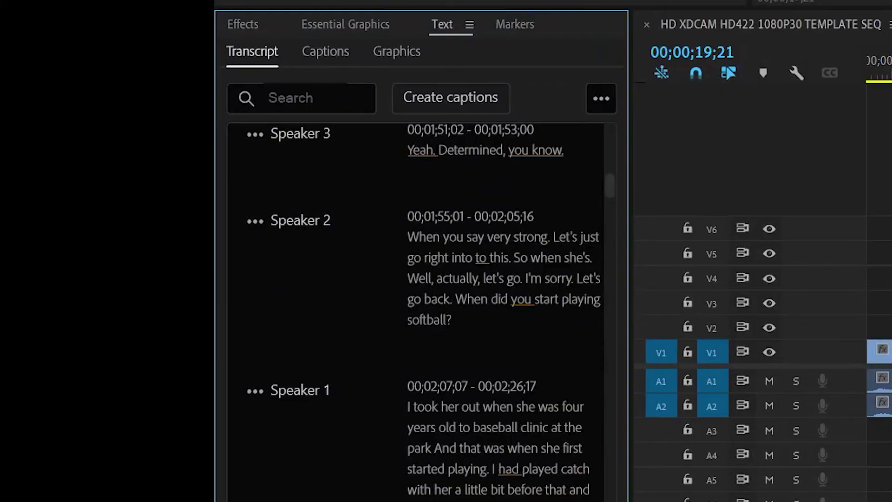
pyautogui.scroll(-6, 416, 307)
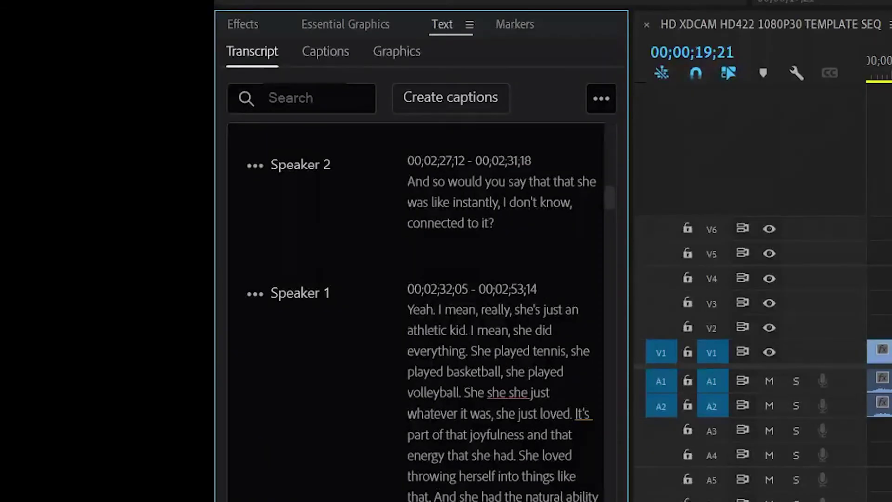
pyautogui.doubleClick(437, 351)
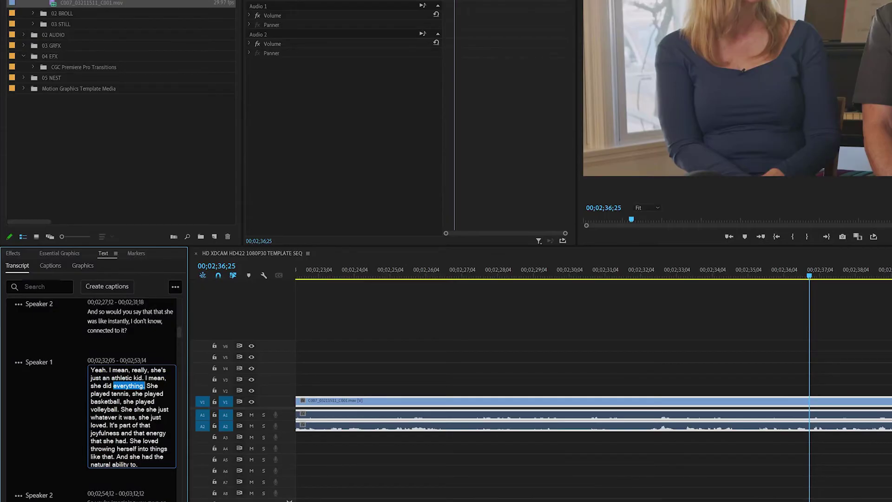
# Export the transcript as the text file HD XDCAM HD422 1080P30 TEMPLATE SEQ.txt in the ADOBE TRANSCRIPTION folder
pyautogui.click(175, 287)
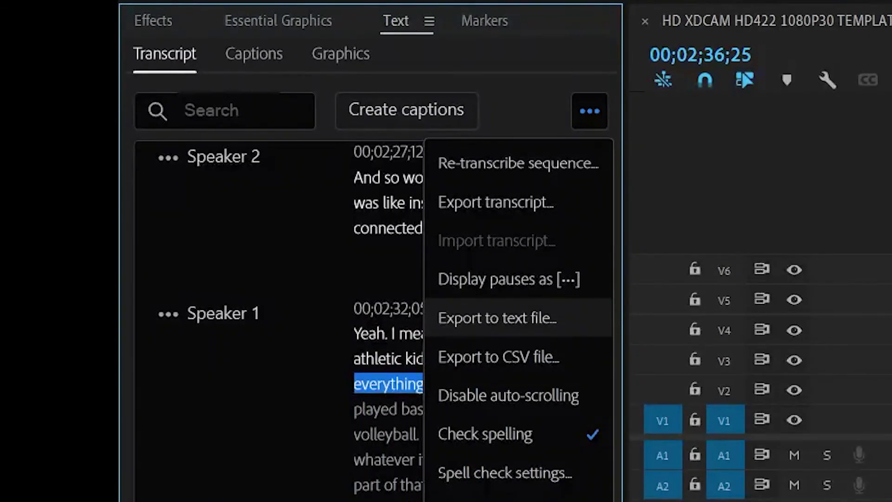
pyautogui.click(496, 318)
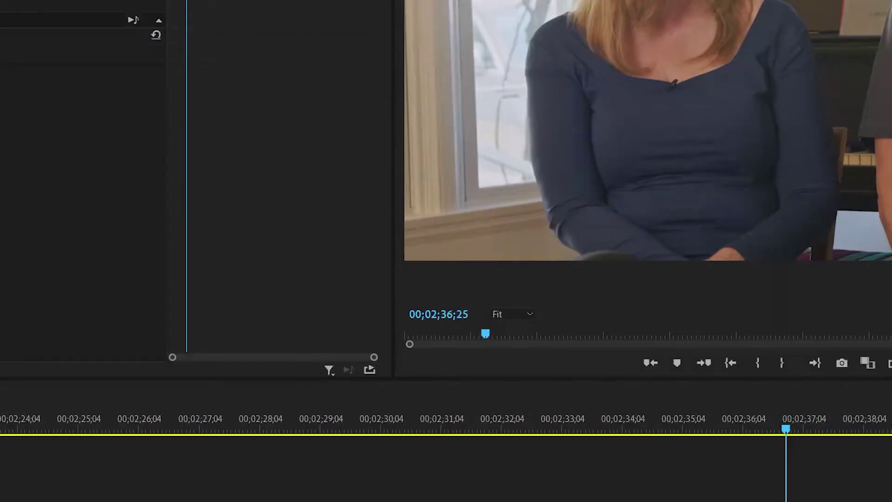
# Switch to File Explorer, go up to the ADOBE TRANSCRIPTION folder and read through the exported transcript in the file preview
pyautogui.hotkey('alt', 'Tab')
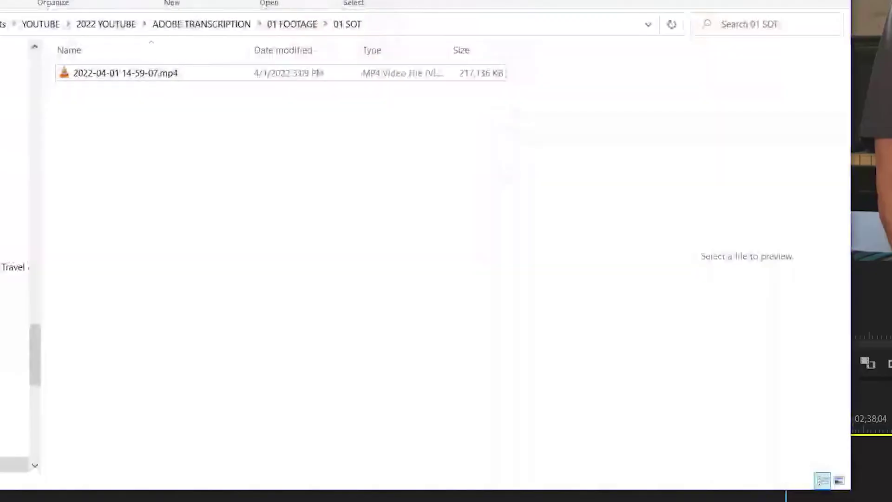
pyautogui.hotkey('alt', 'Up')
pyautogui.hotkey('alt', 'Up')
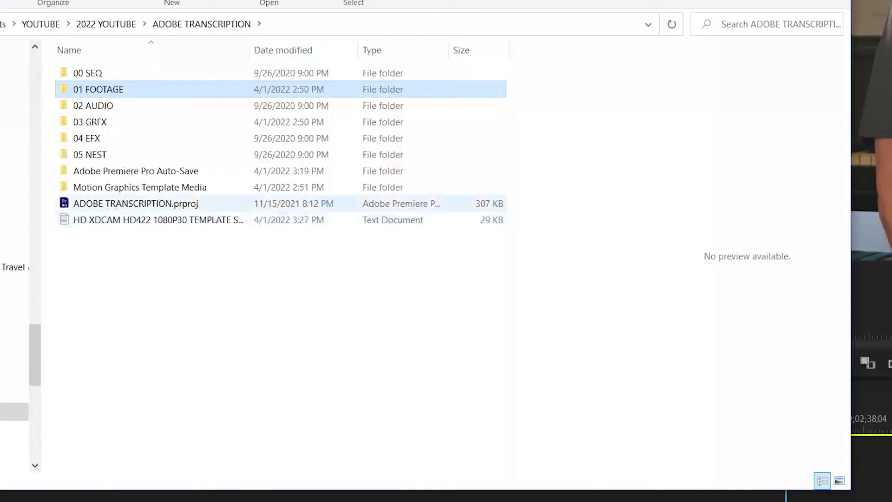
pyautogui.click(111, 220)
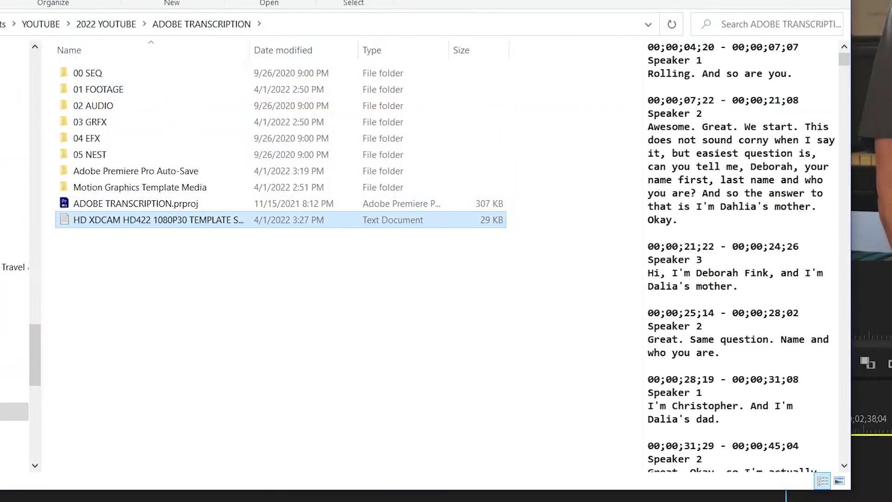
pyautogui.scroll(-20, 741, 255)
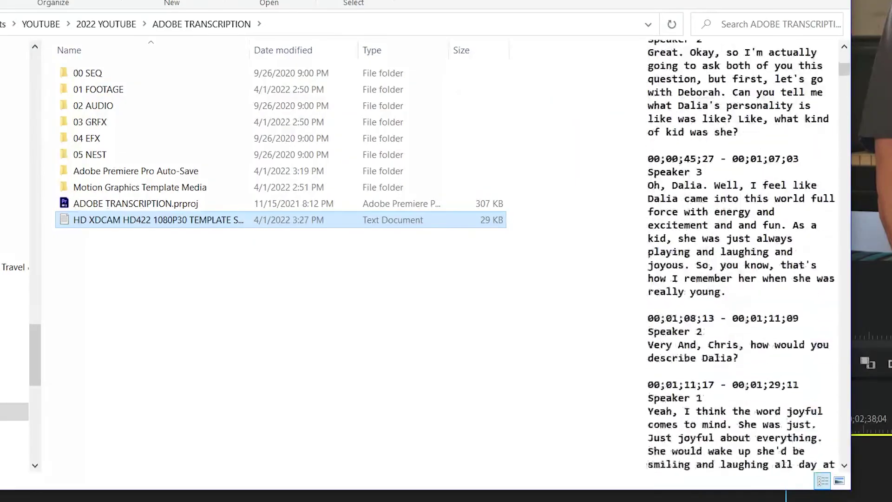
pyautogui.scroll(-20, 742, 256)
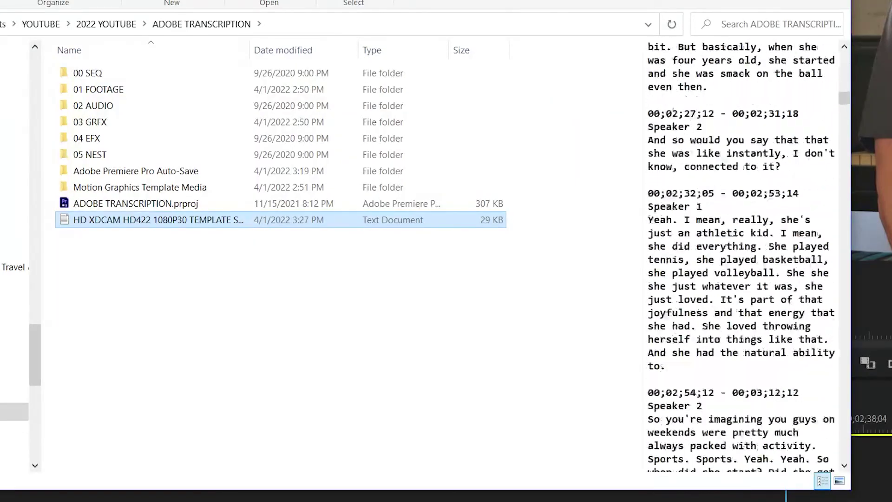
pyautogui.scroll(-20, 741, 256)
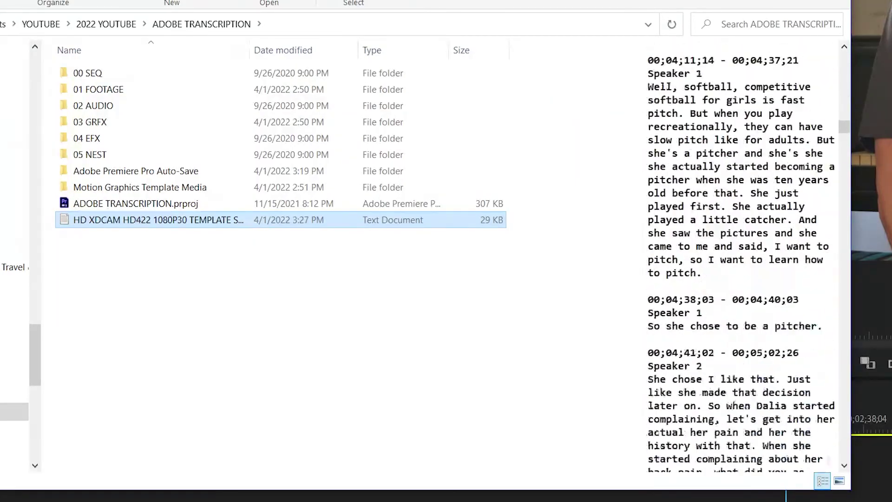
pyautogui.scroll(-15, 741, 255)
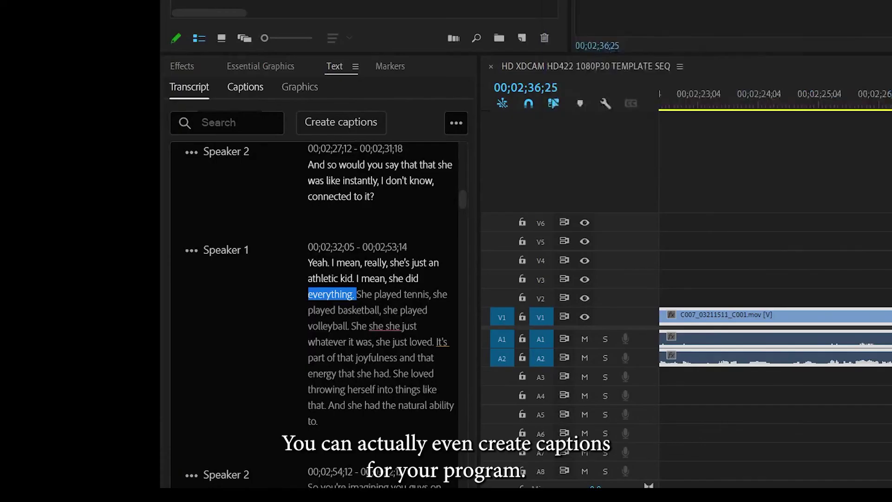
# Return to Premiere Pro and bring up the caption creation options for the sequence
pyautogui.click(245, 87)
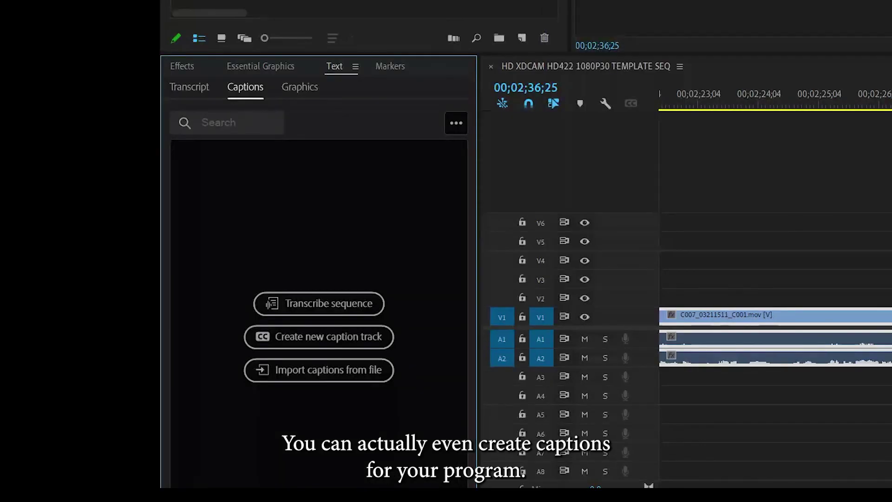